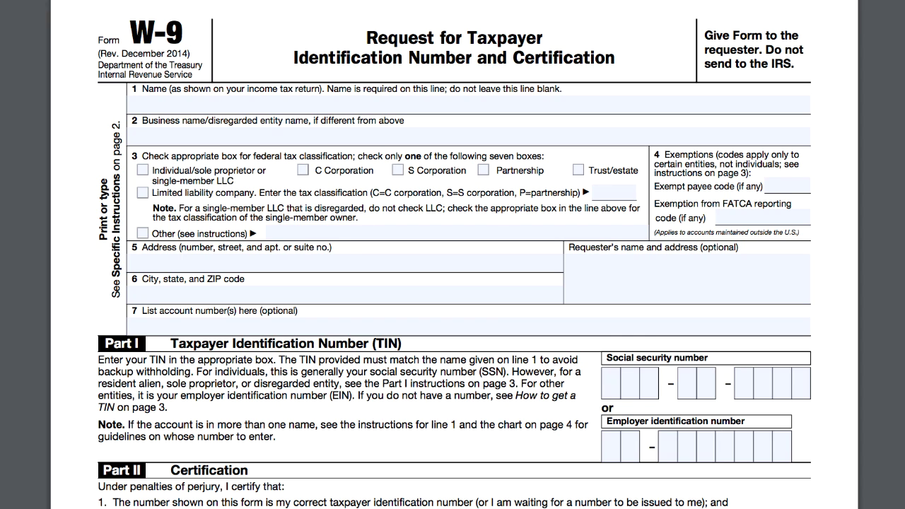
Enter the taxpayer's name on line 1 and 'ABC Company, LLC' as the business name
left_click(129, 103)
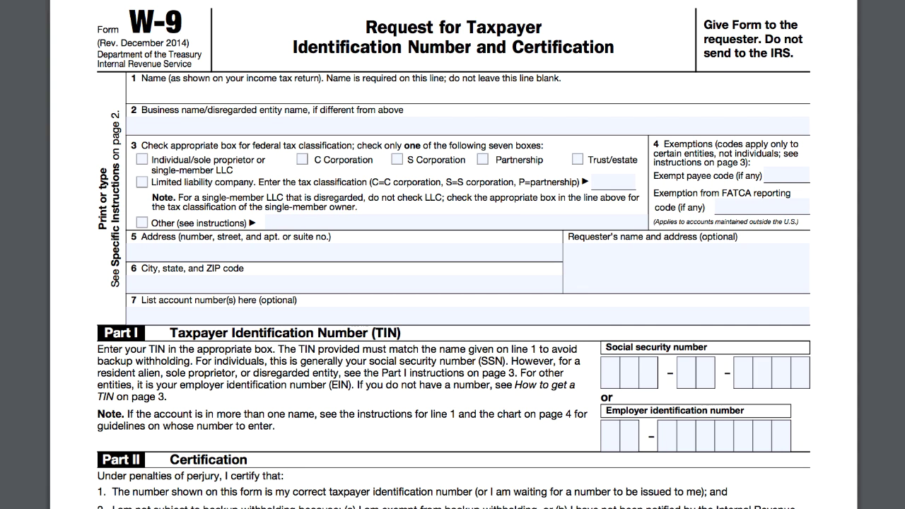
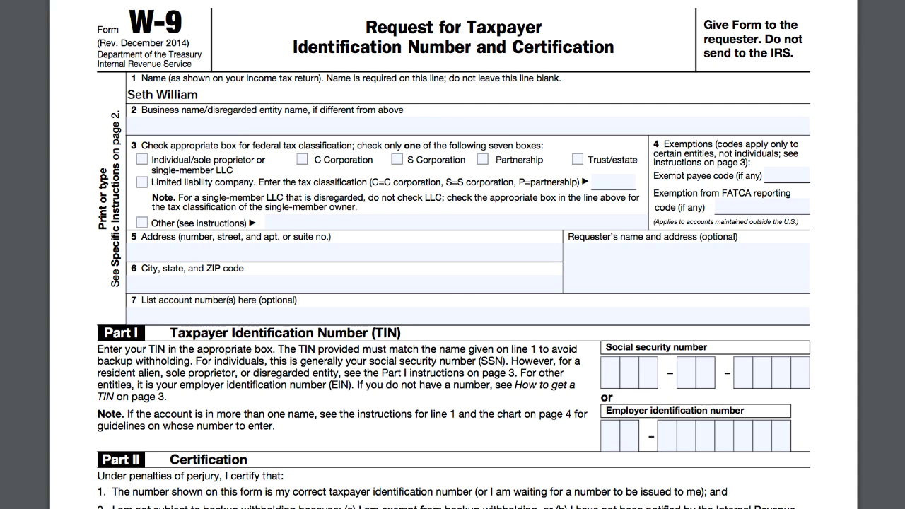
key("Tab")
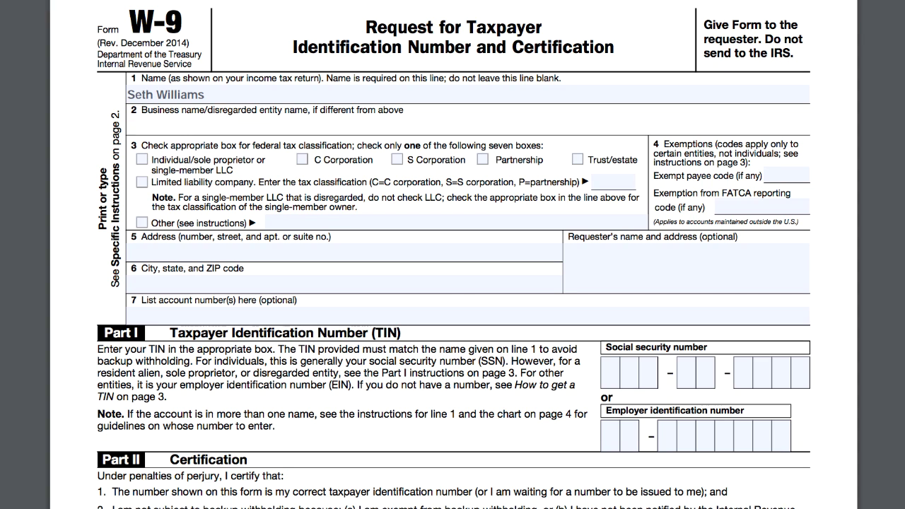
type("ABC Company, LLC")
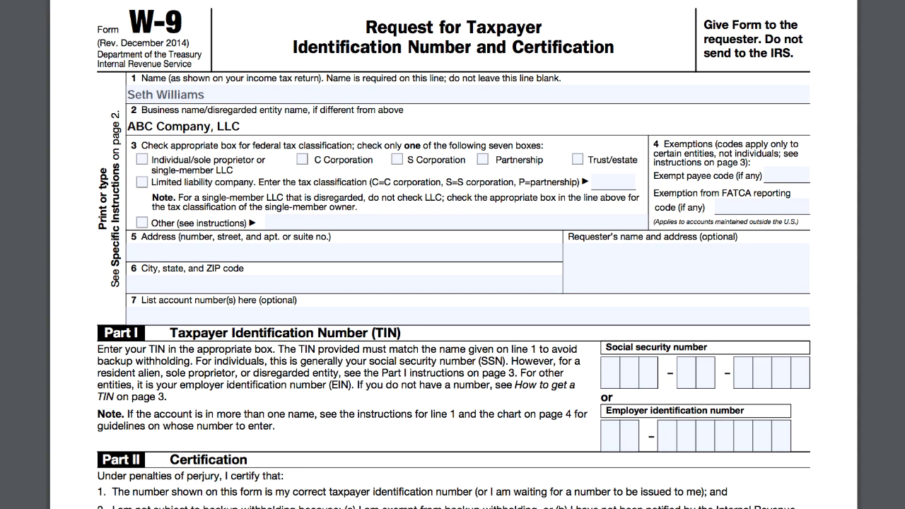
left_click(297, 178)
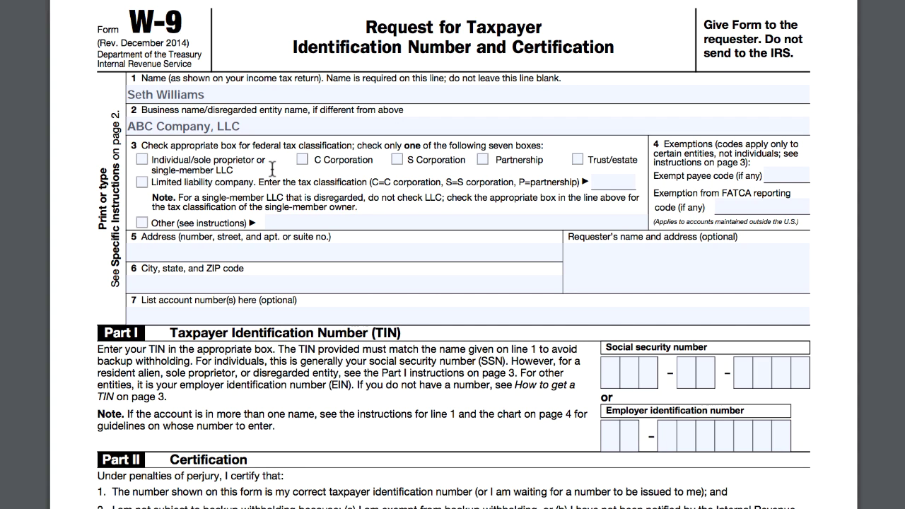
Tick Individual/sole proprietor and fill in the street address and city/state/ZIP lines
left_click(142, 160)
left_click(480, 250)
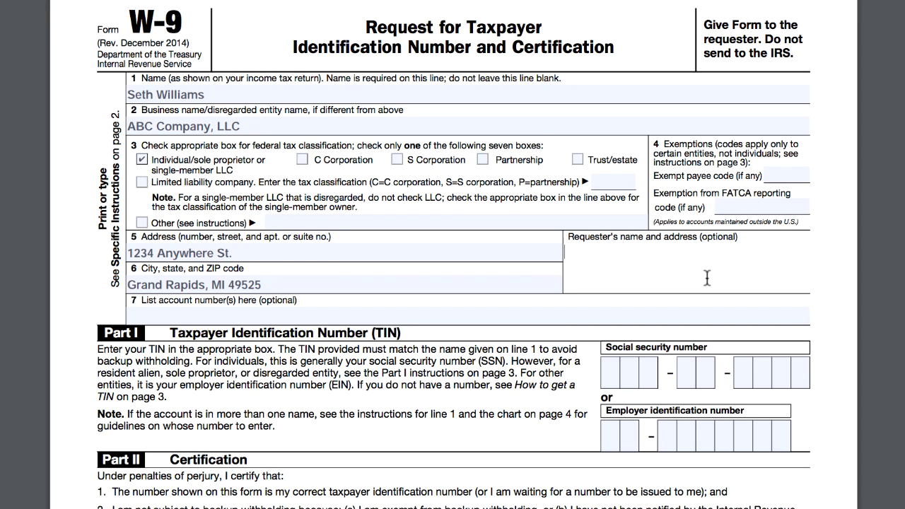
left_click(430, 426)
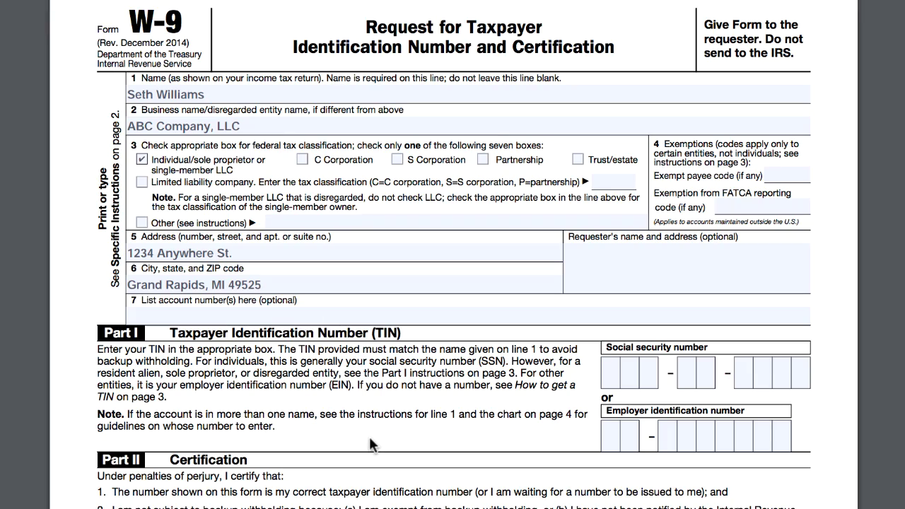
scroll(400, 499, "down", 5)
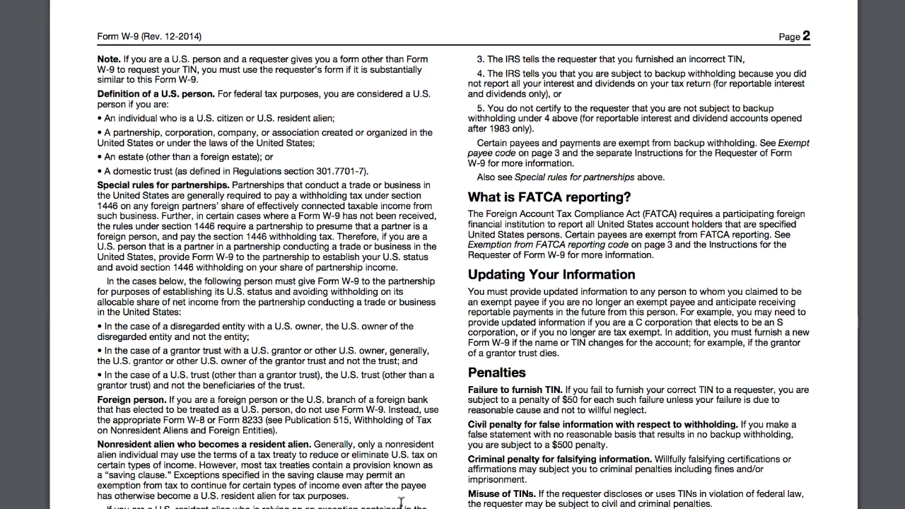
scroll(400, 501, "down", 10)
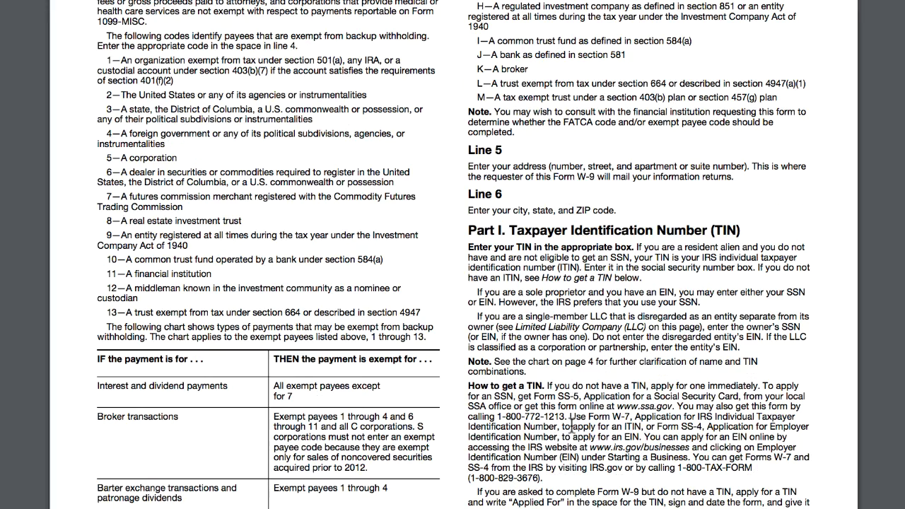
left_click_drag(762, 337, 470, 315)
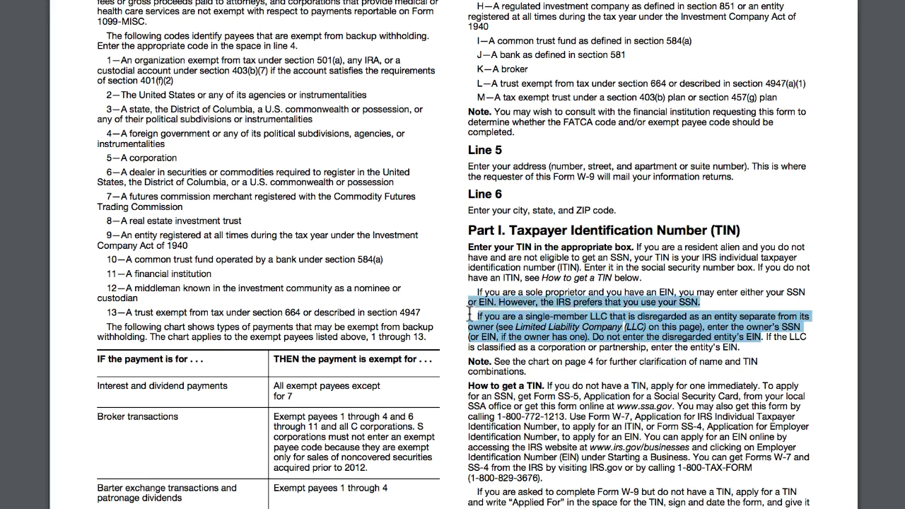
scroll(537, 399, "up", 15)
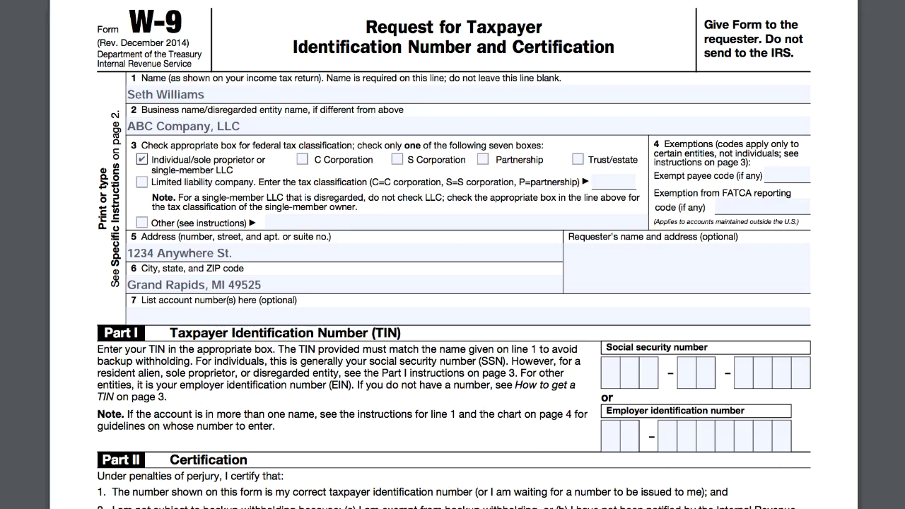
scroll(781, 451, "down", 15)
scroll(781, 451, "down", 15)
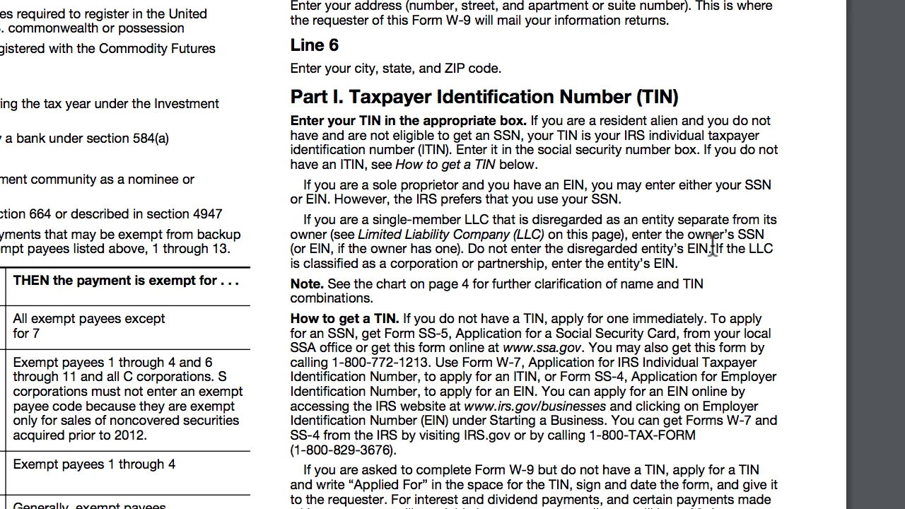
left_click_drag(713, 247, 471, 251)
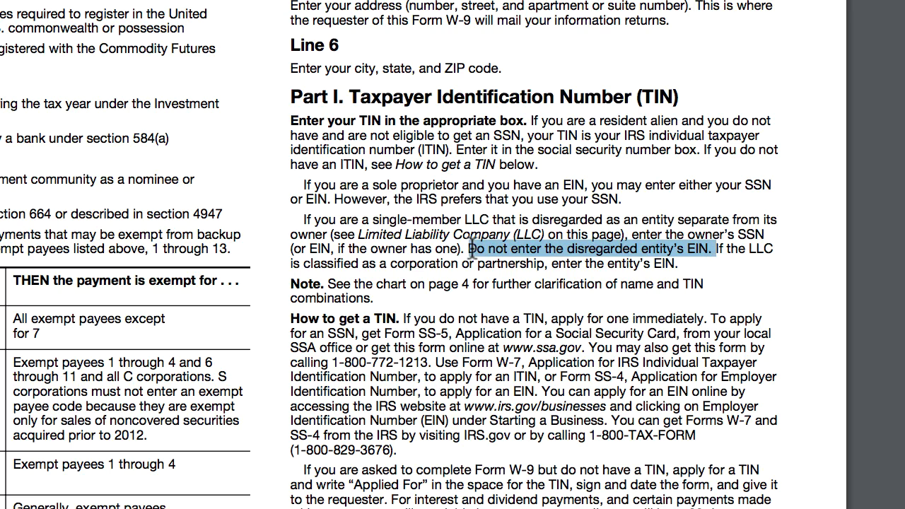
left_click(471, 251)
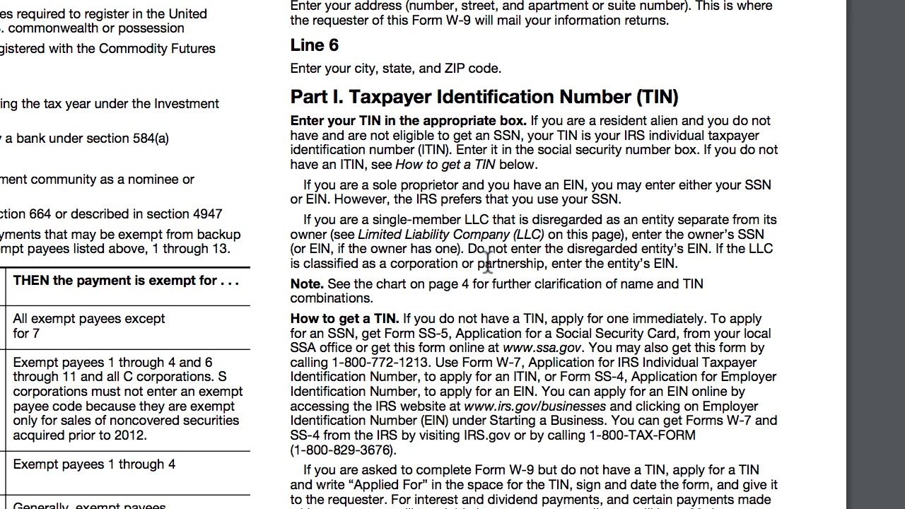
scroll(471, 251, "up", 20)
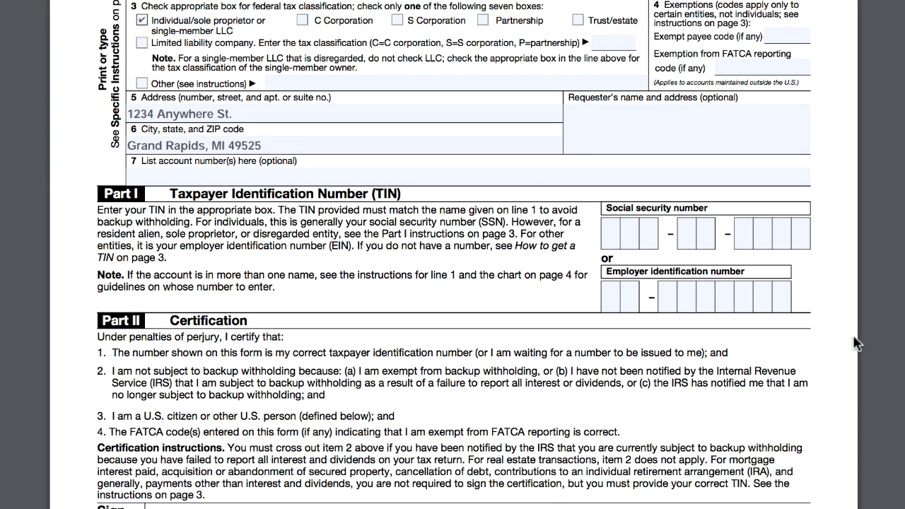
Scroll through the reverted W-9 to confirm every field is blank
scroll(241, 380, "down", 2)
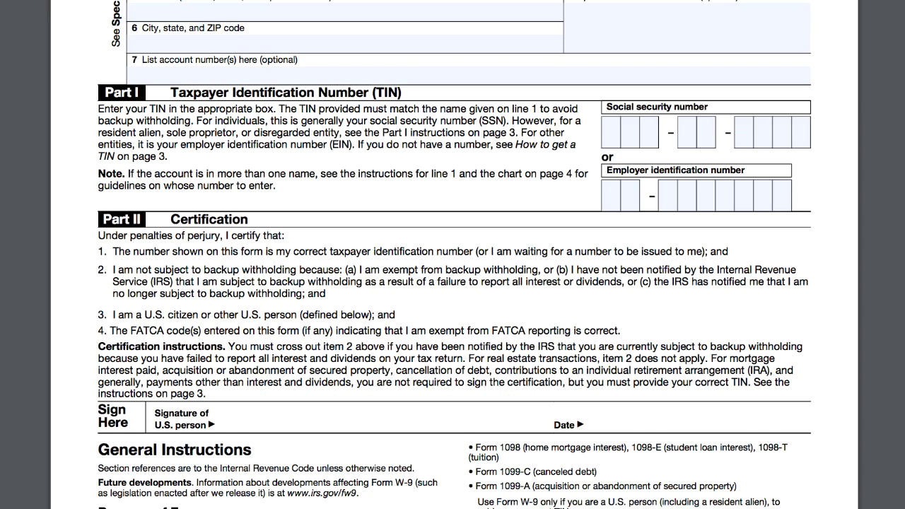
scroll(452, 254, "up", 7)
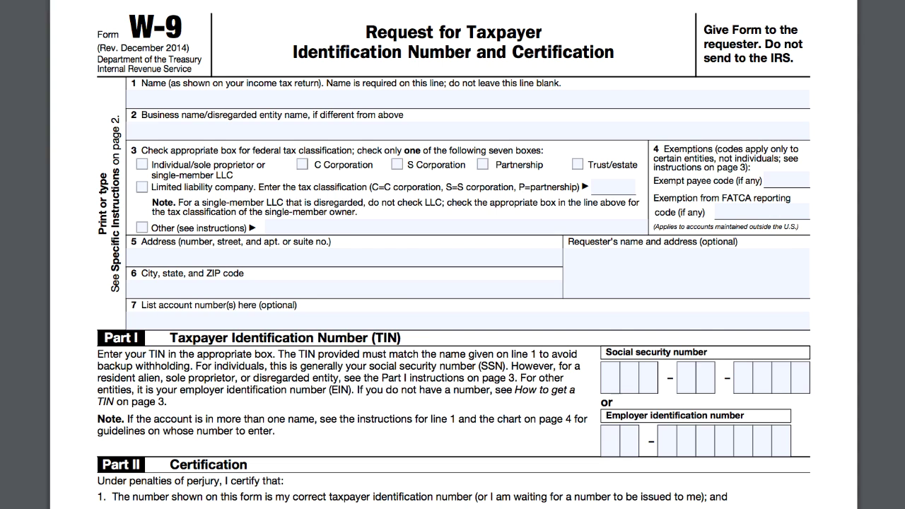
Re-enter the taxpayer's name, tick Individual/sole proprietor, and fill the address lines, leaving line 2 blank
left_click(392, 99)
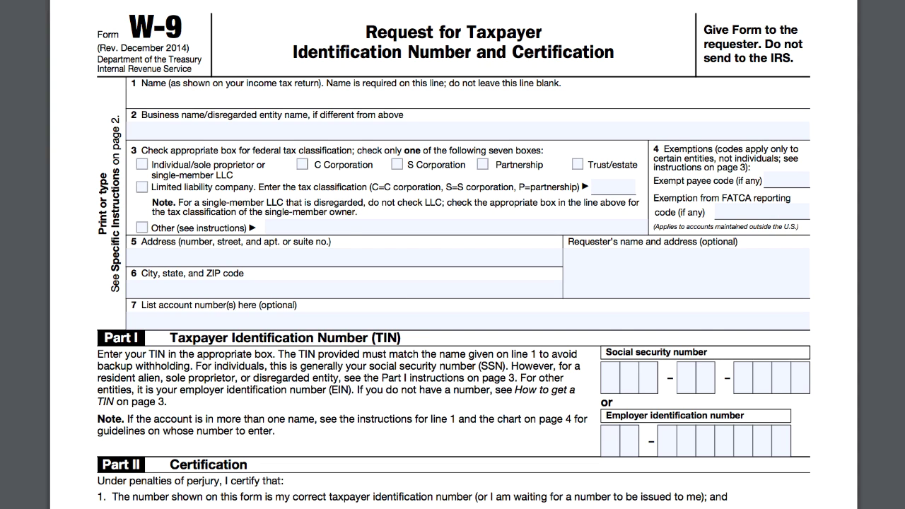
type("John Smith")
key("Tab")
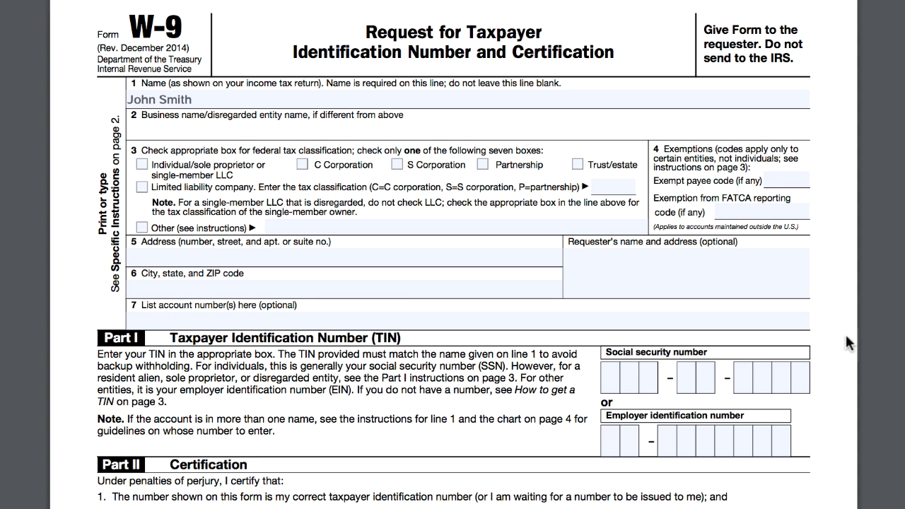
left_click(142, 165)
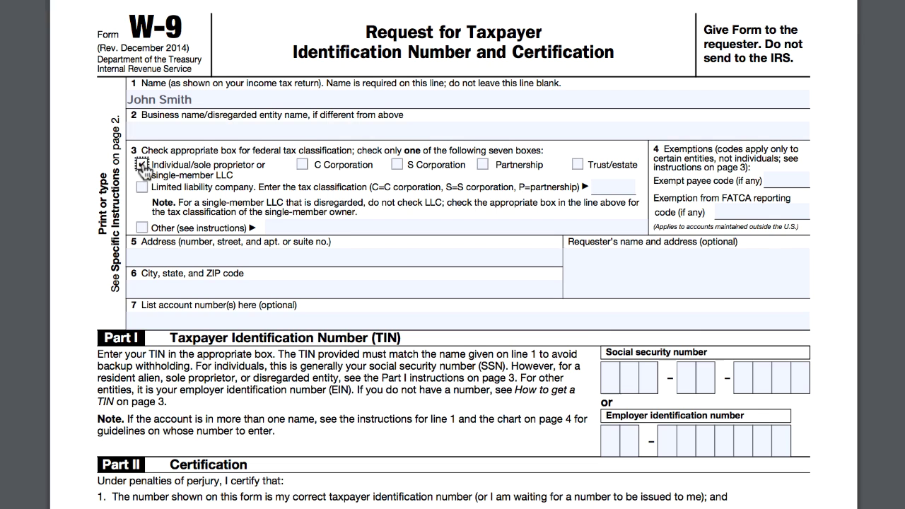
left_click(313, 257)
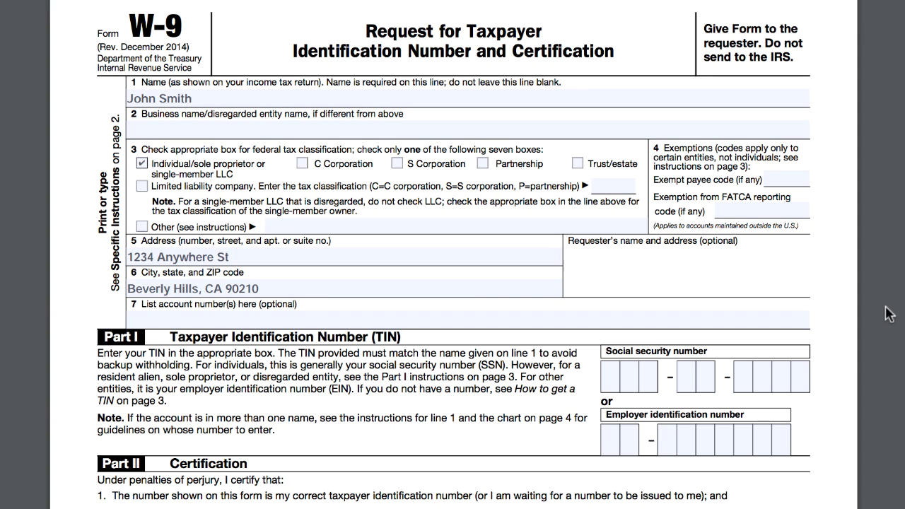
left_click(615, 381)
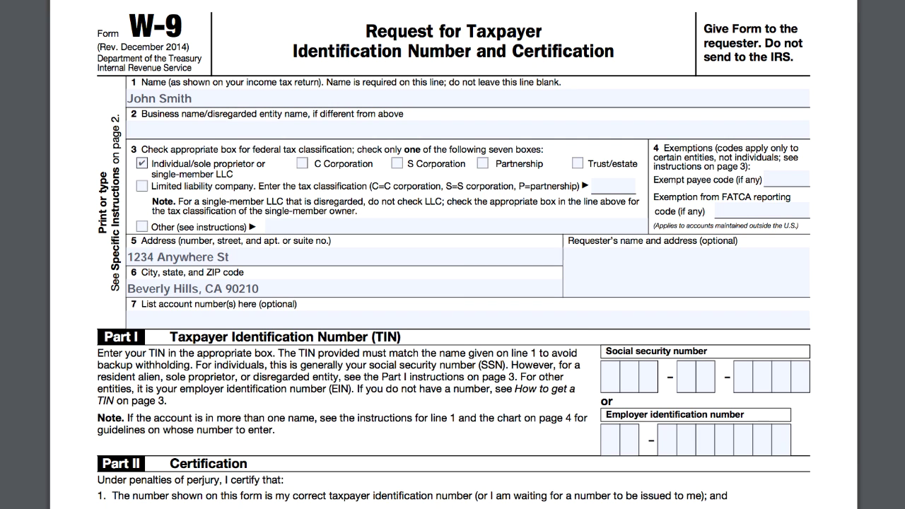
scroll(327, 382, "down", 5)
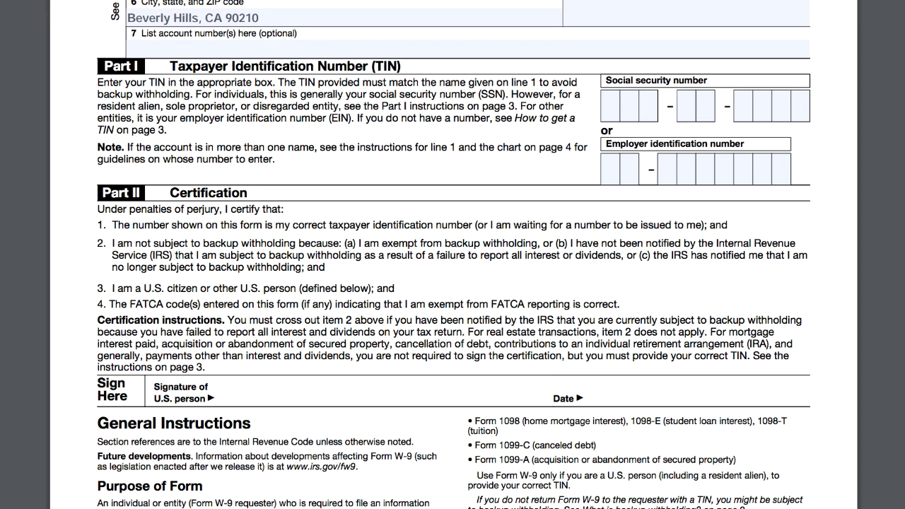
scroll(453, 255, "up", 5)
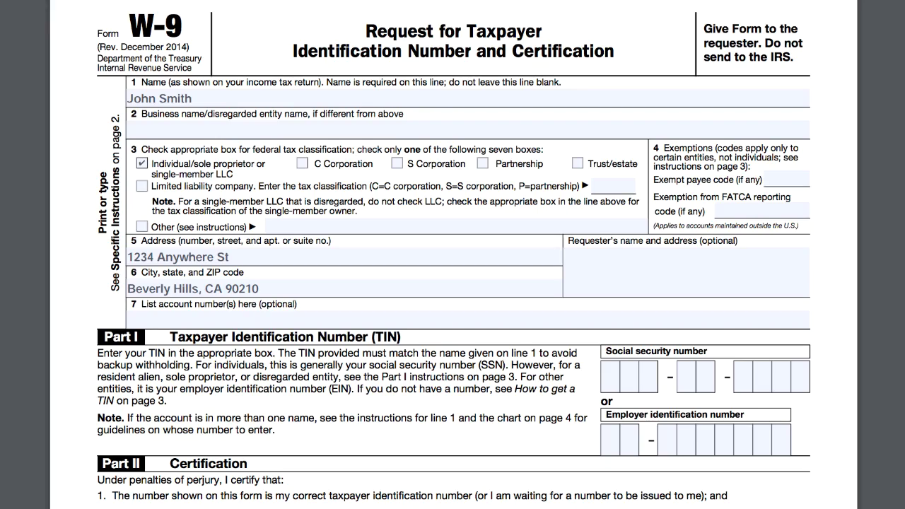
scroll(453, 269, "down", 15)
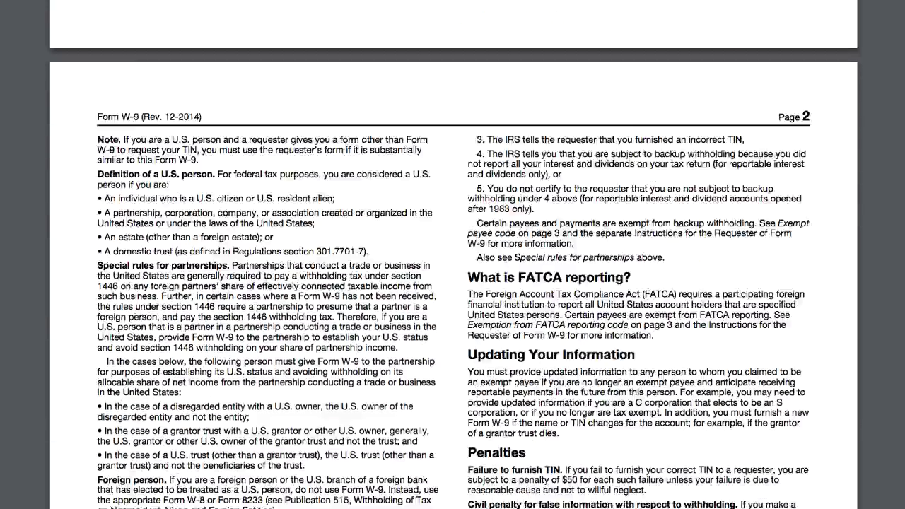
scroll(453, 268, "down", 20)
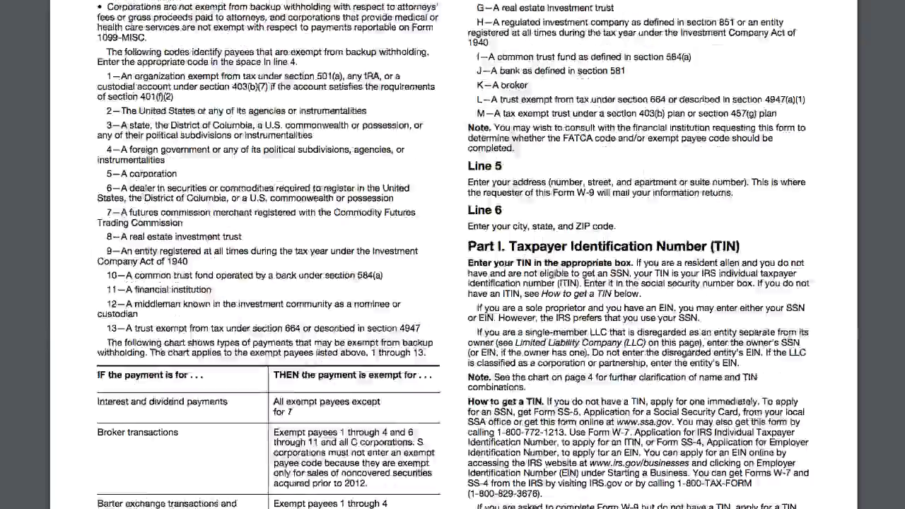
scroll(453, 268, "up", 20)
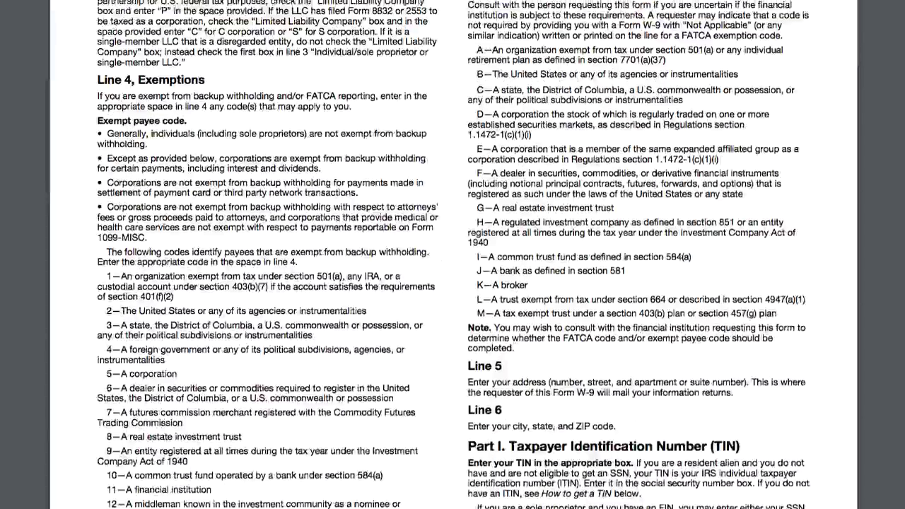